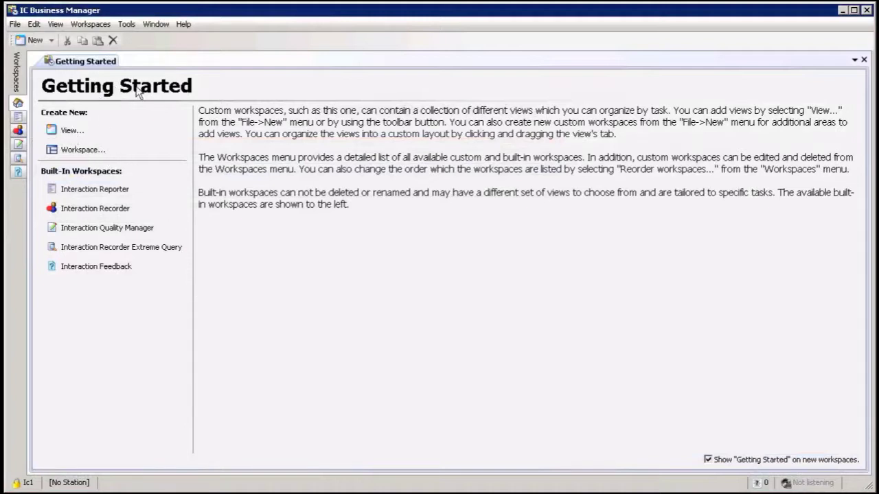
Step: Create an Agent Details view for one chosen agent, with workgroup All objects
{"action": "left_click", "coordinate": [52, 41]}
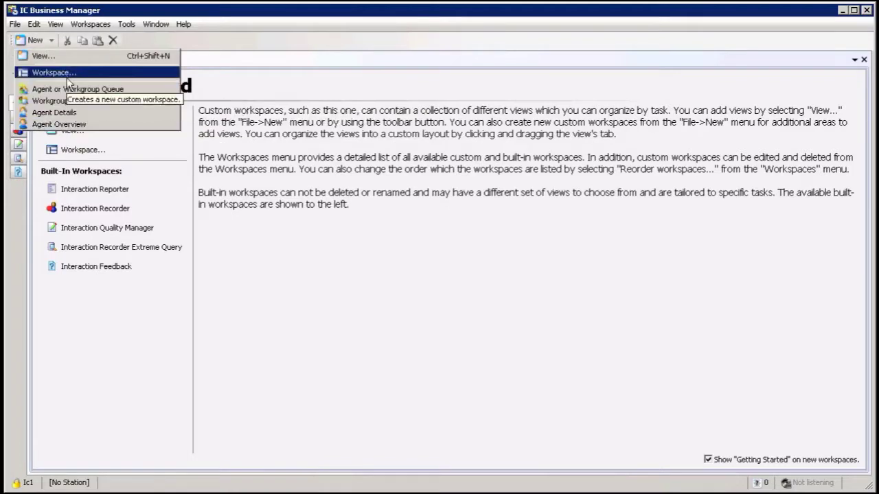
{"action": "left_click", "coordinate": [67, 60]}
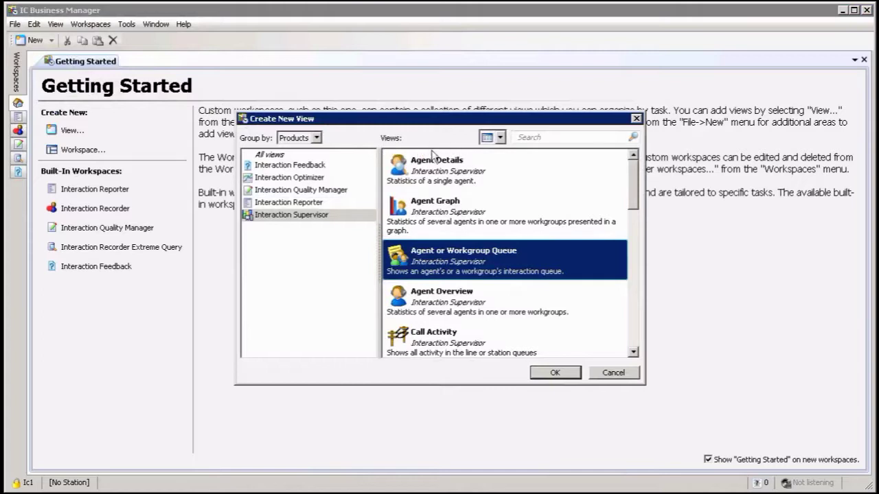
{"action": "left_click", "coordinate": [636, 119]}
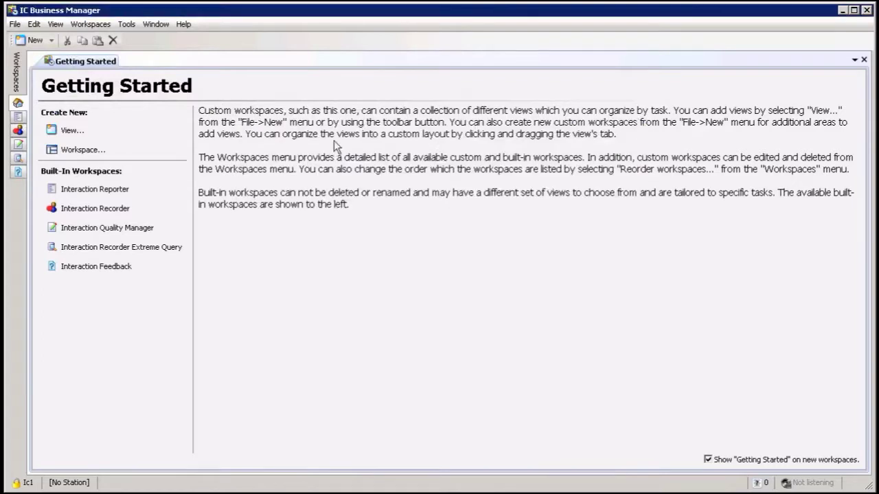
{"action": "left_click", "coordinate": [89, 126]}
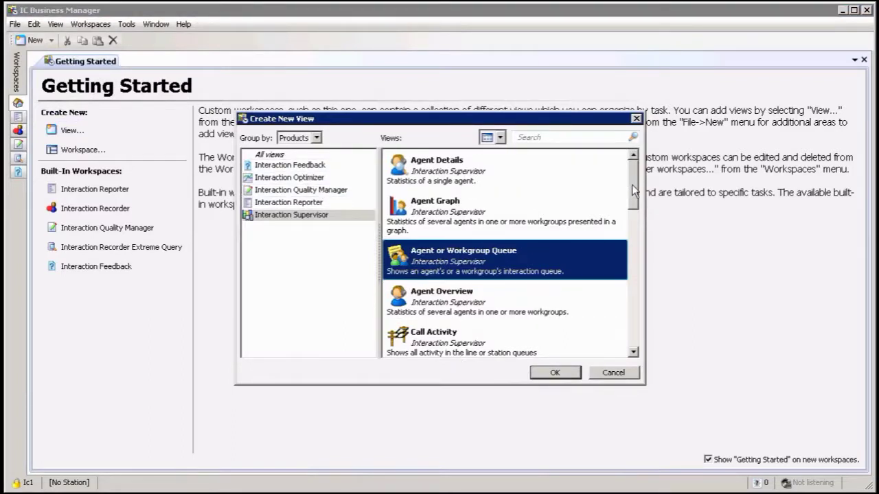
{"action": "mouse_move", "coordinate": [631, 187]}
{"action": "left_mouse_down"}
{"action": "mouse_move", "coordinate": [629, 272]}
{"action": "mouse_move", "coordinate": [630, 170]}
{"action": "left_mouse_up"}
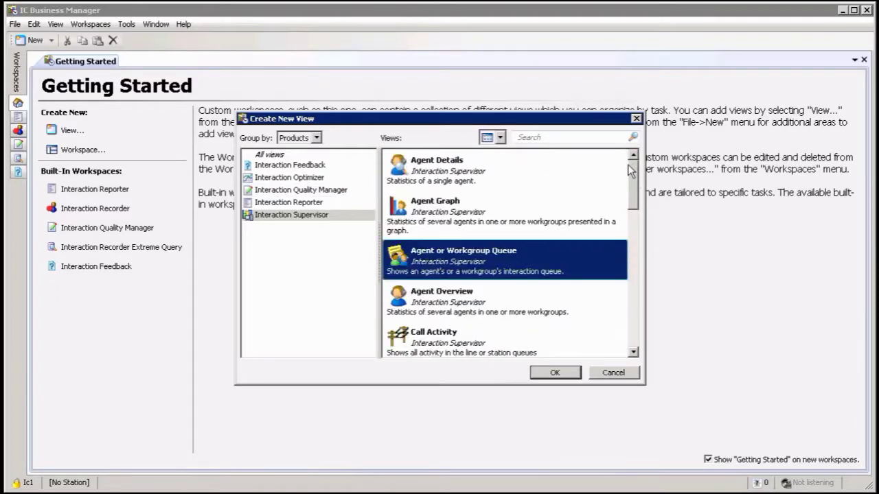
{"action": "left_click", "coordinate": [444, 179]}
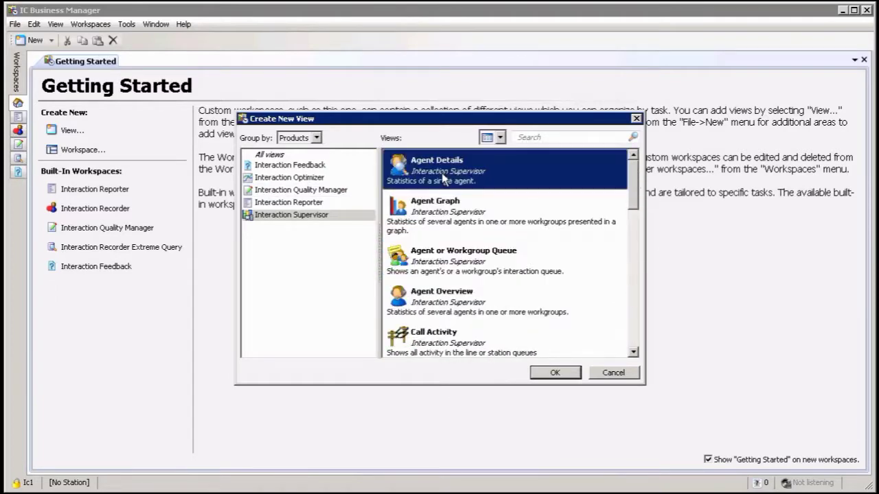
{"action": "left_click", "coordinate": [555, 372]}
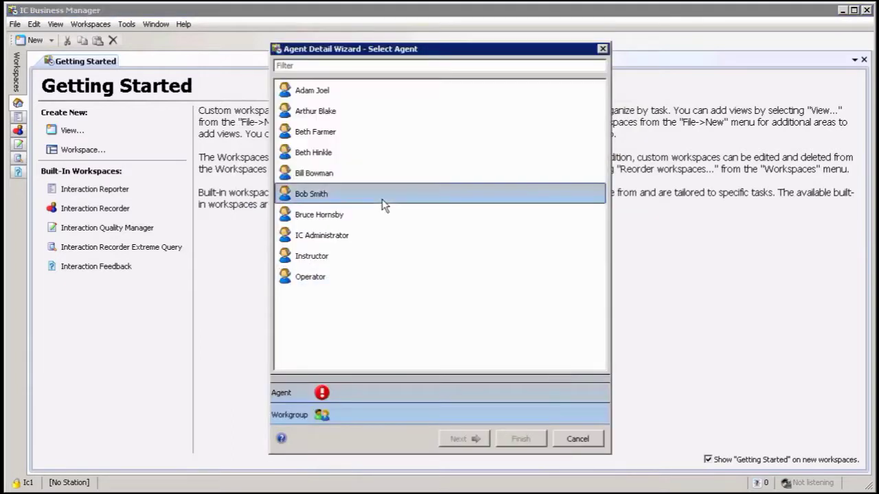
{"action": "left_click", "coordinate": [334, 132]}
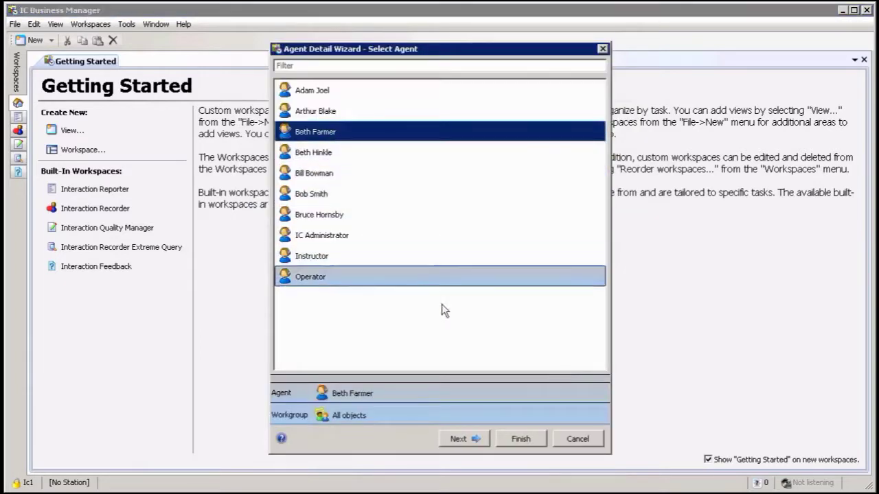
{"action": "left_click", "coordinate": [520, 439]}
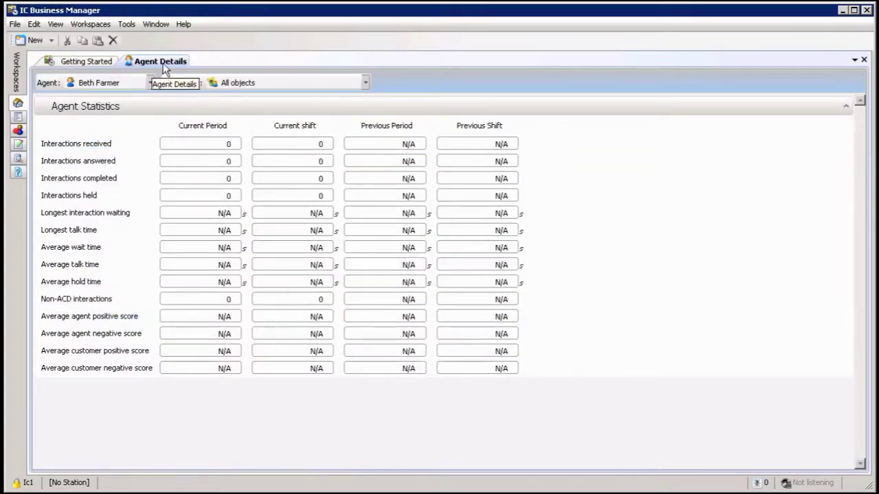
Step: Start a new Agent Overview view for the Travel Services Corporate Travel workgroup
{"action": "left_click", "coordinate": [50, 40]}
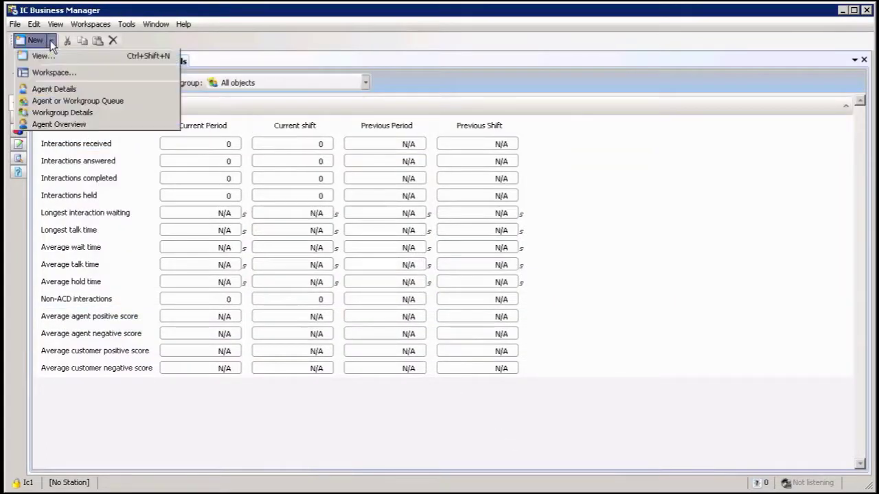
{"action": "left_click", "coordinate": [49, 57]}
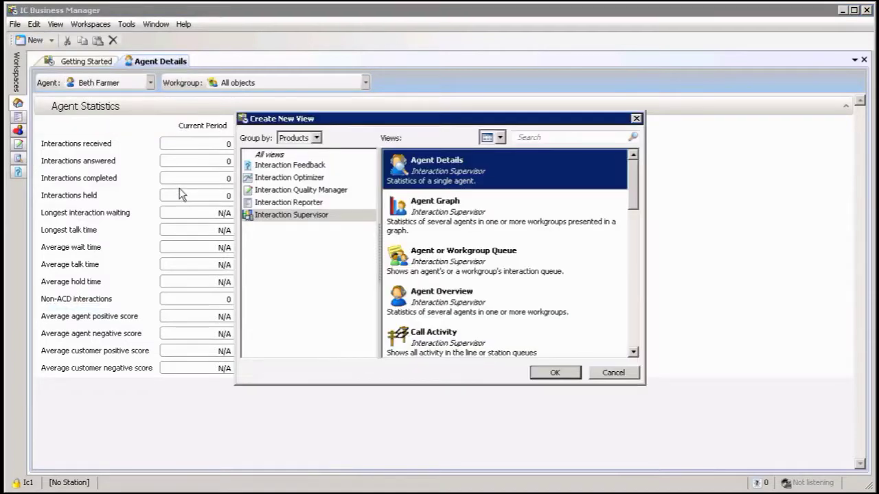
{"action": "left_click", "coordinate": [479, 296]}
{"action": "left_click", "coordinate": [551, 374]}
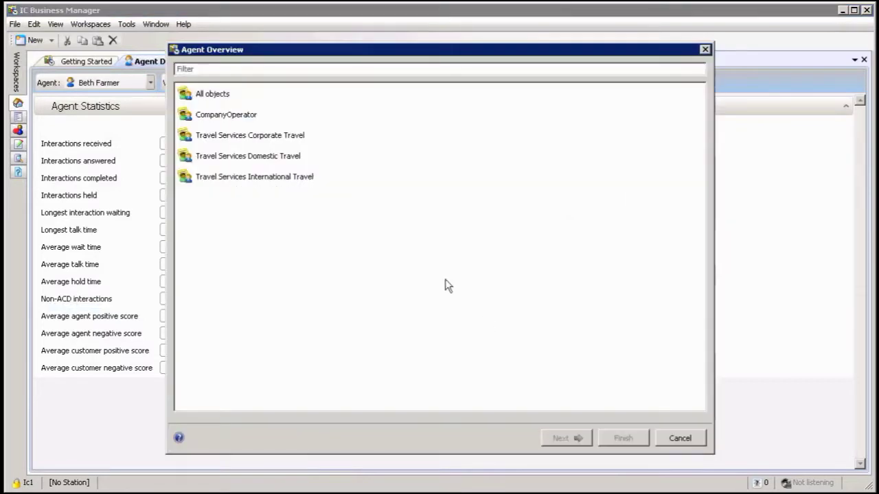
{"action": "left_click", "coordinate": [267, 137]}
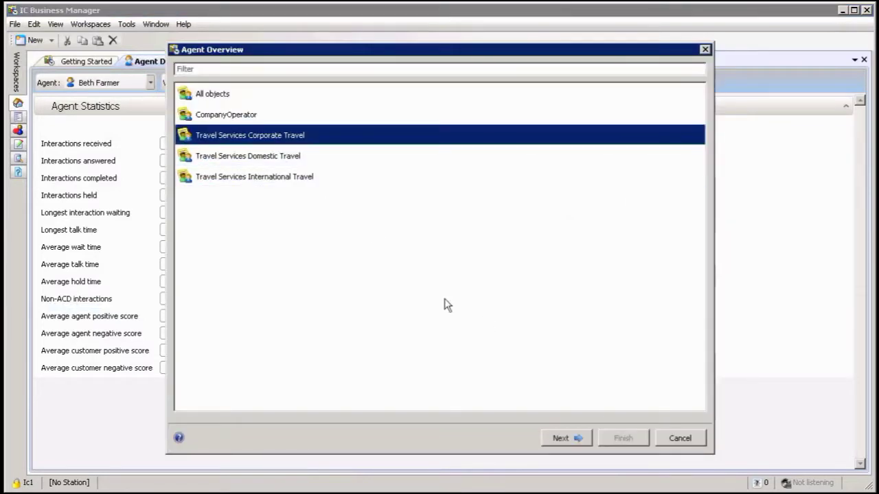
{"action": "left_click", "coordinate": [578, 439]}
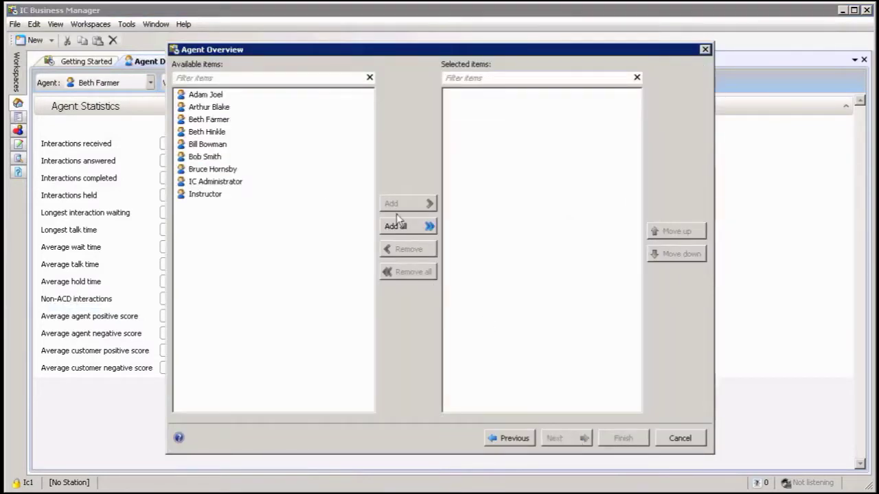
Step: Include all agents and show the Interactions held and Interactions completed statistics
{"action": "left_click", "coordinate": [227, 96]}
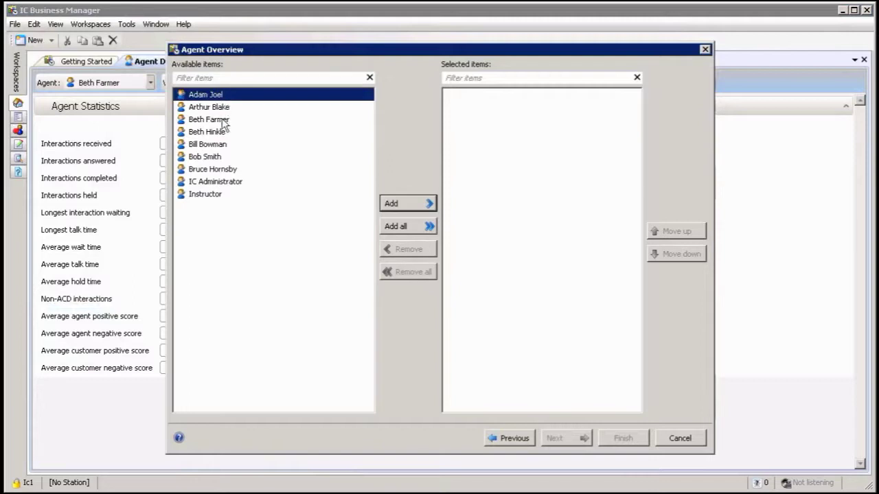
{"action": "left_click", "coordinate": [401, 226]}
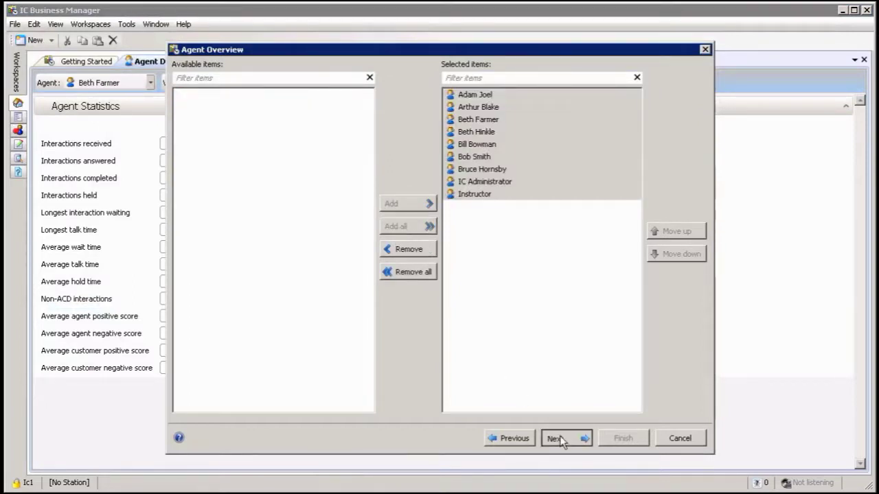
{"action": "left_click", "coordinate": [559, 438]}
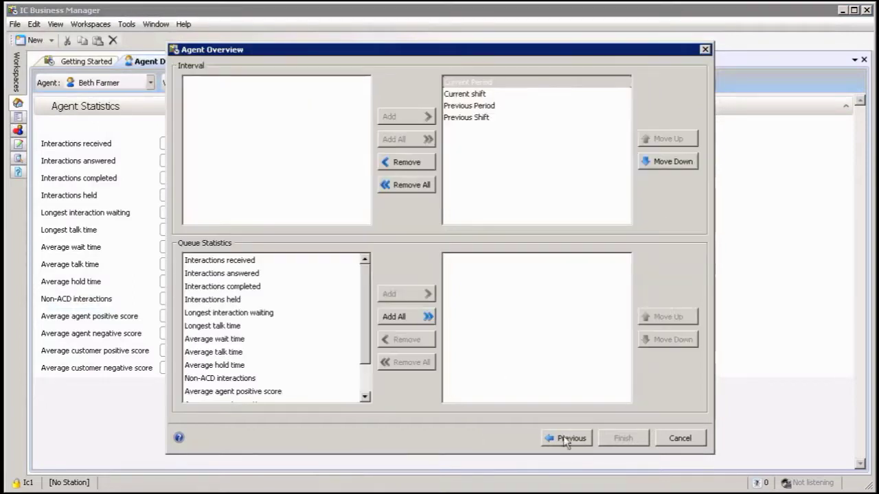
{"action": "double_click", "coordinate": [267, 300]}
{"action": "double_click", "coordinate": [254, 286]}
{"action": "left_click", "coordinate": [241, 312]}
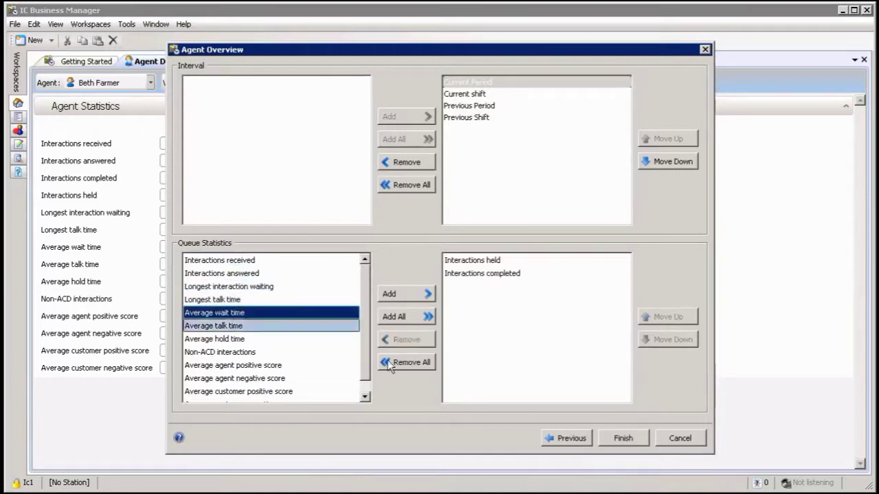
{"action": "left_click", "coordinate": [623, 438]}
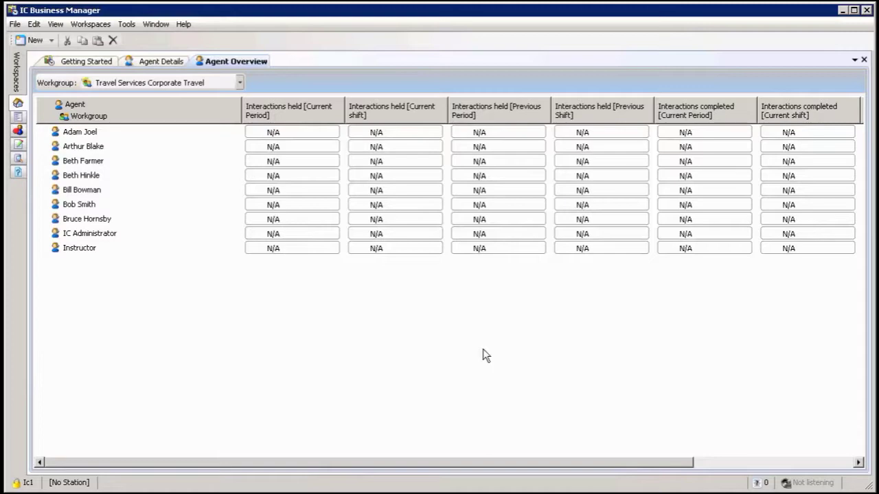
Step: Give the Agent Details view a custom title set to the selected agent's name
{"action": "left_click", "coordinate": [165, 61]}
{"action": "left_click", "coordinate": [239, 62]}
{"action": "left_click", "coordinate": [151, 63]}
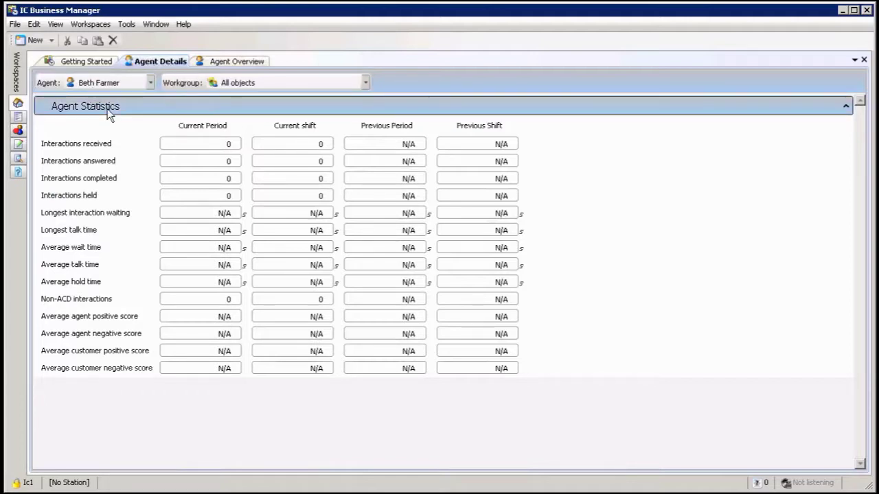
{"action": "right_click", "coordinate": [152, 64]}
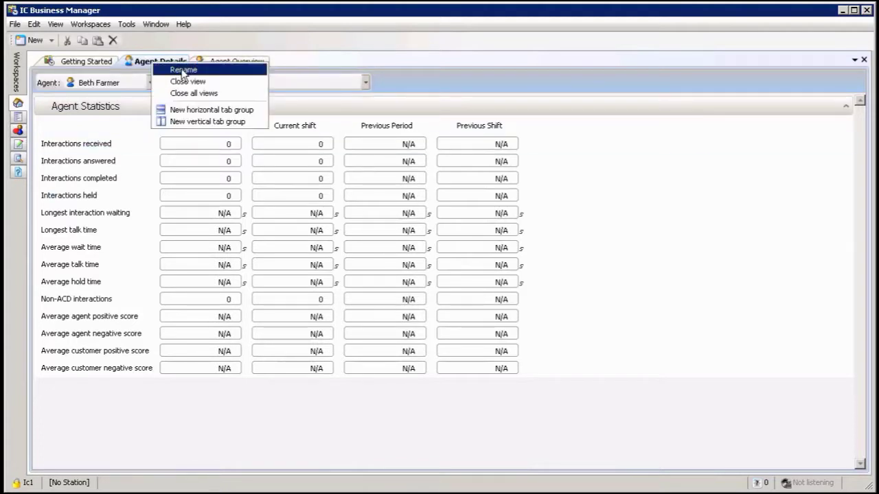
{"action": "left_click", "coordinate": [182, 69]}
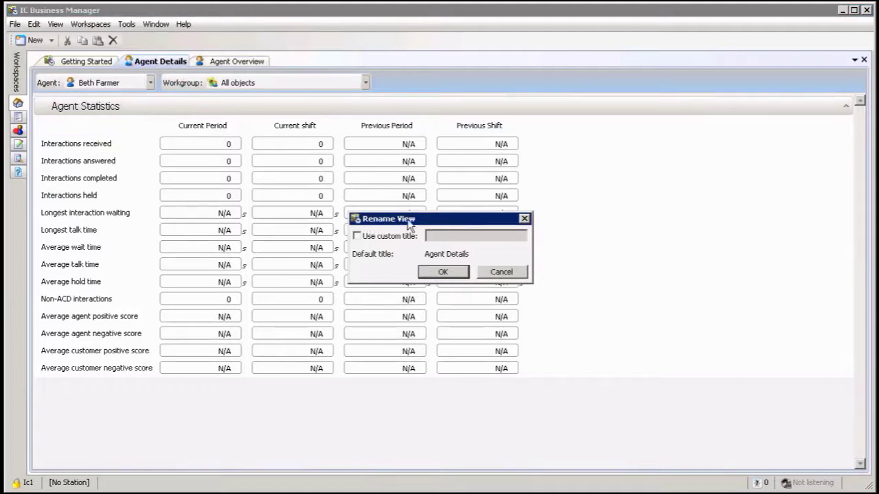
{"action": "left_click", "coordinate": [357, 236]}
{"action": "left_click", "coordinate": [439, 237]}
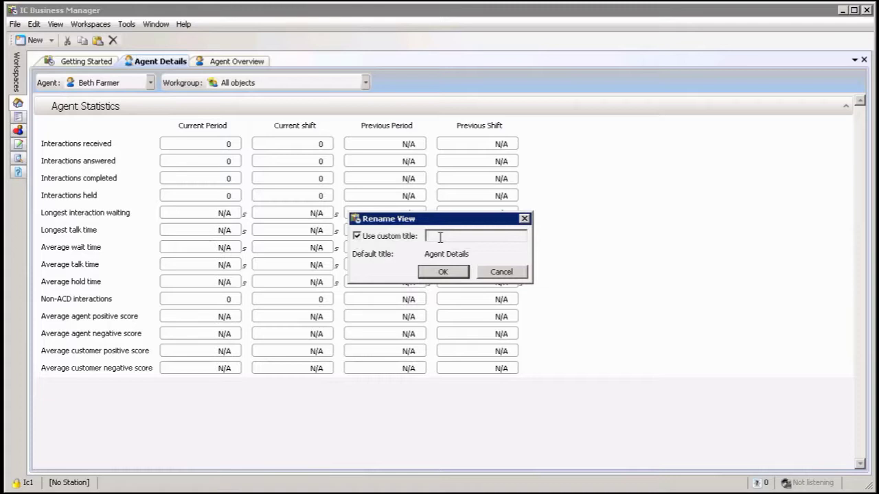
{"action": "left_click", "coordinate": [442, 272]}
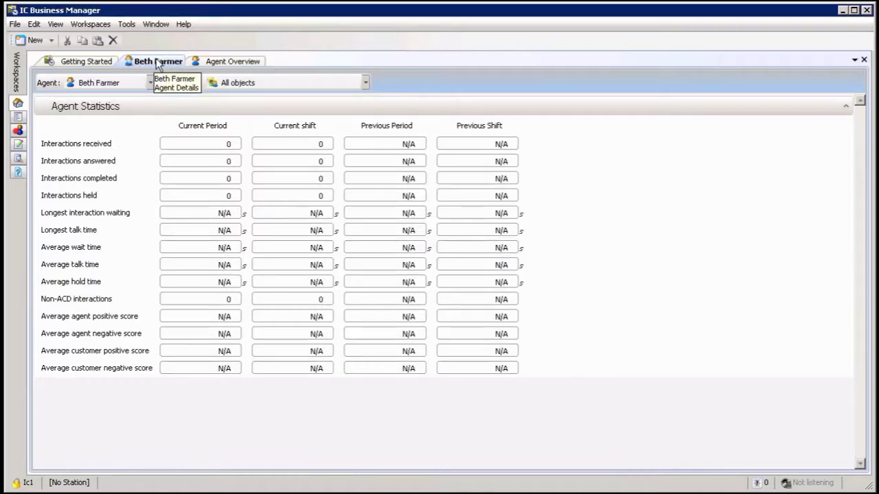
Step: Split the renamed agent view into a side-by-side pane, then dock it after Agent Overview
{"action": "left_click", "coordinate": [164, 142]}
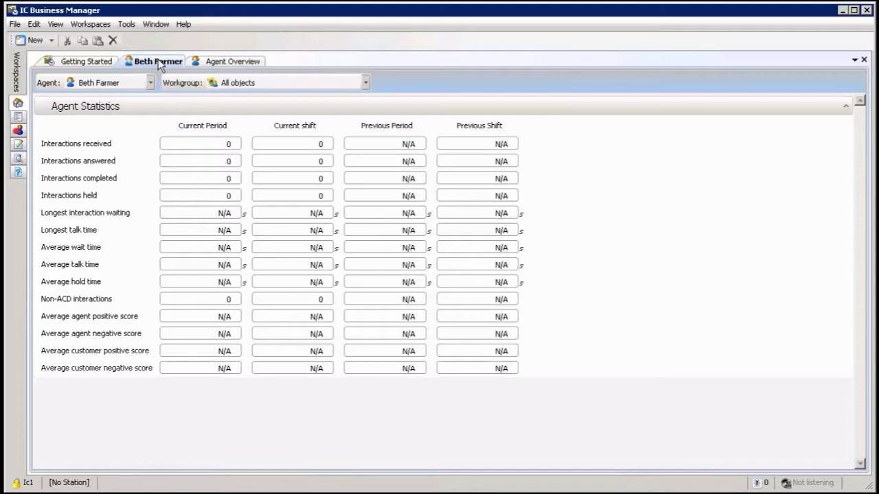
{"action": "mouse_move", "coordinate": [168, 99]}
{"action": "left_mouse_down"}
{"action": "mouse_move", "coordinate": [190, 137]}
{"action": "mouse_move", "coordinate": [254, 176]}
{"action": "mouse_move", "coordinate": [433, 248]}
{"action": "mouse_move", "coordinate": [448, 249]}
{"action": "mouse_move", "coordinate": [448, 86]}
{"action": "mouse_move", "coordinate": [451, 169]}
{"action": "mouse_move", "coordinate": [872, 268]}
{"action": "mouse_move", "coordinate": [850, 266]}
{"action": "left_mouse_up"}
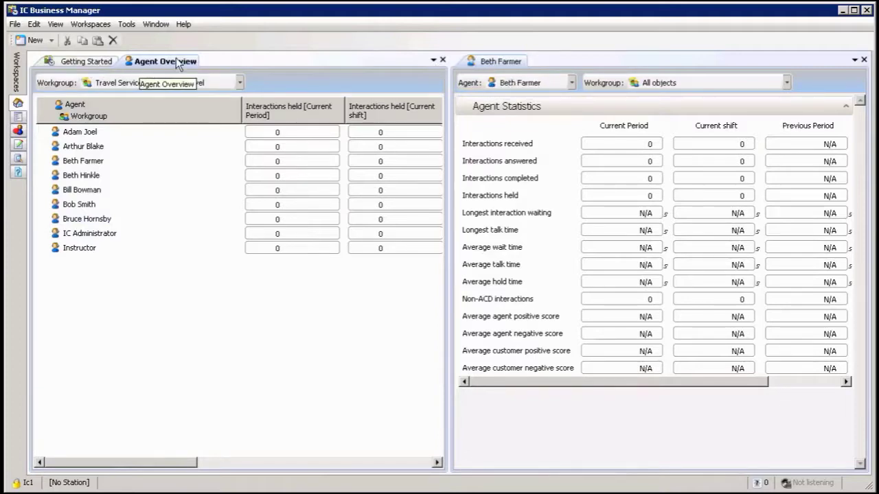
{"action": "left_click_drag", "start_coordinate": [496, 61], "coordinate": [221, 60]}
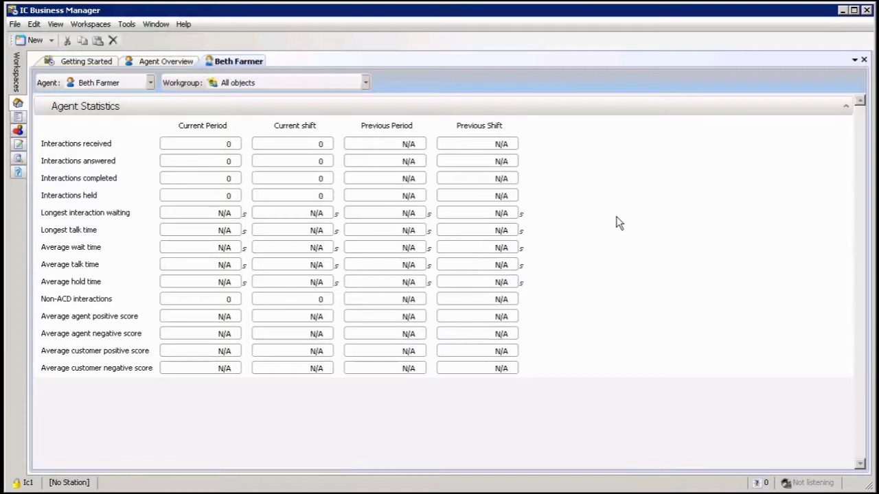
Step: Close the renamed agent view, keeping Getting Started and Agent Overview open
{"action": "left_click", "coordinate": [369, 161]}
{"action": "right_click", "coordinate": [230, 61]}
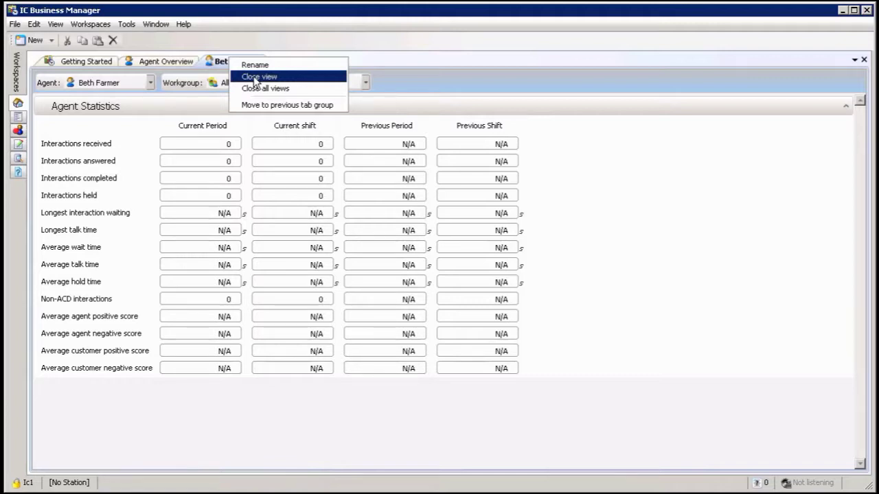
{"action": "left_click", "coordinate": [254, 77]}
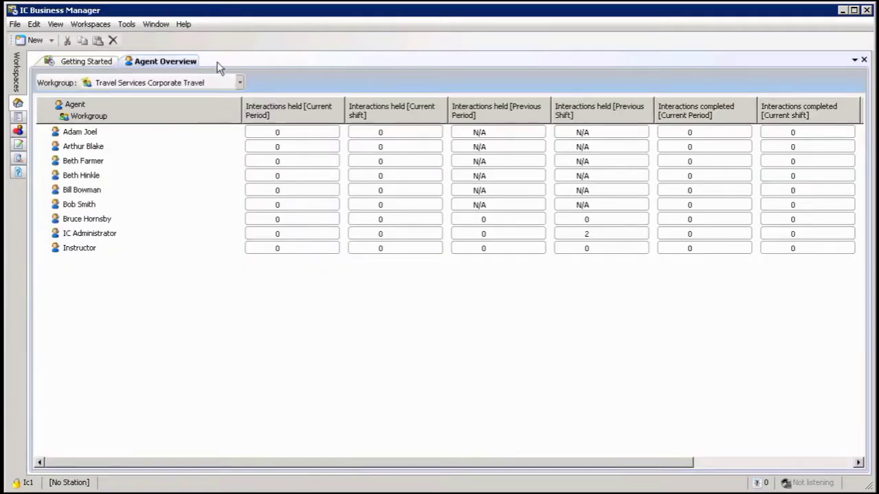
Step: Add a new Agent Details view for the same agent, with workgroup All objects
{"action": "left_click", "coordinate": [51, 41]}
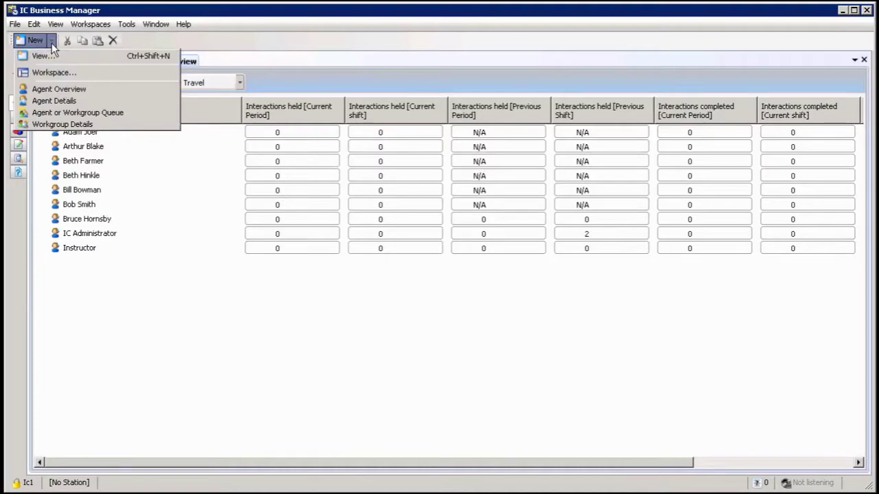
{"action": "left_click", "coordinate": [53, 57]}
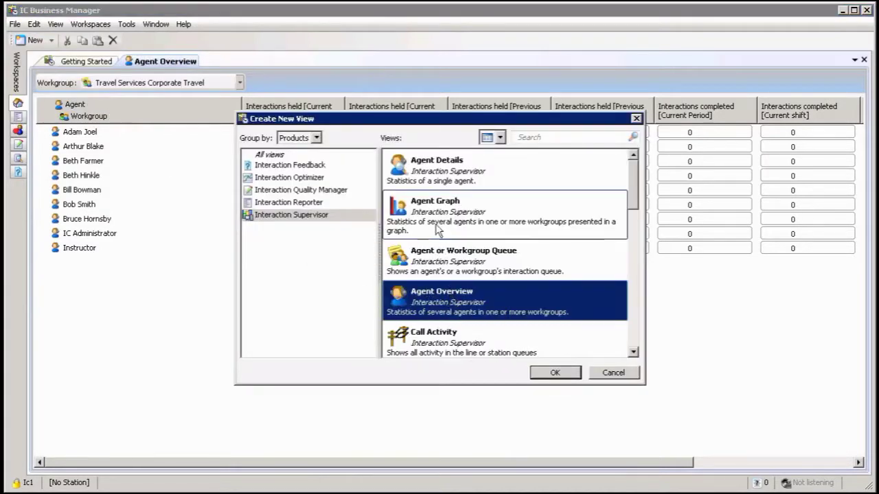
{"action": "left_click", "coordinate": [437, 180]}
{"action": "left_click", "coordinate": [558, 372]}
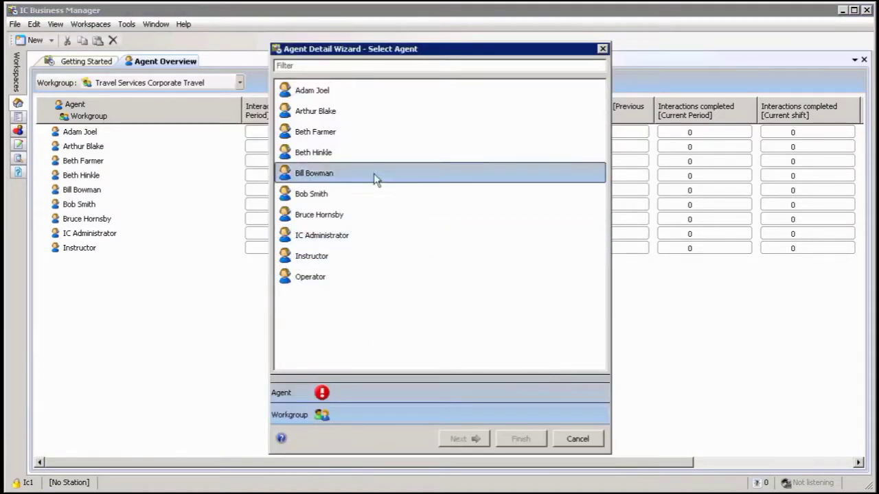
{"action": "left_click", "coordinate": [337, 134]}
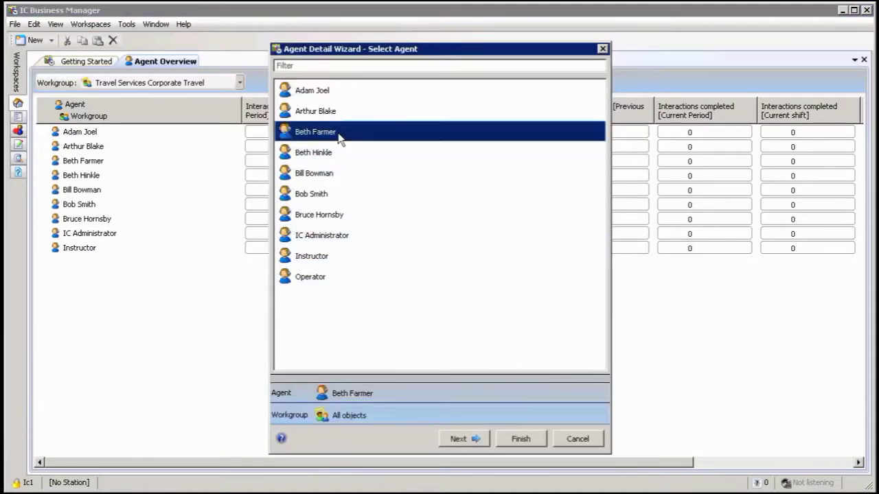
{"action": "left_click", "coordinate": [516, 441]}
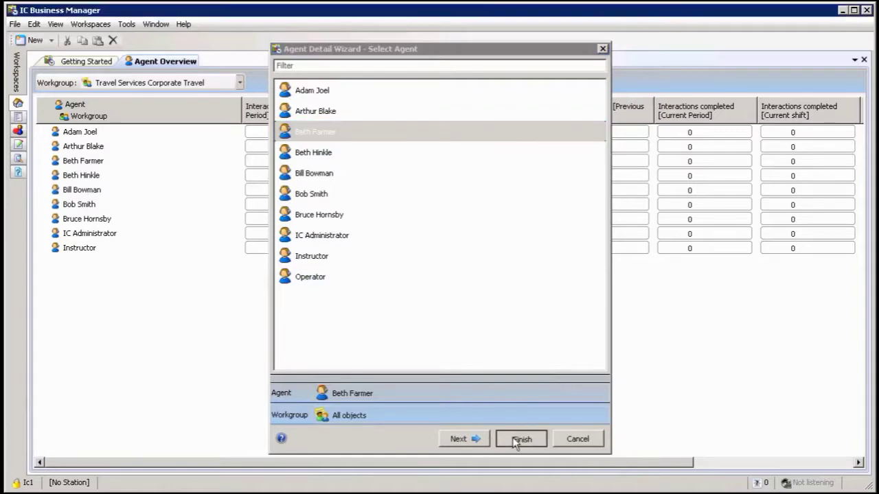